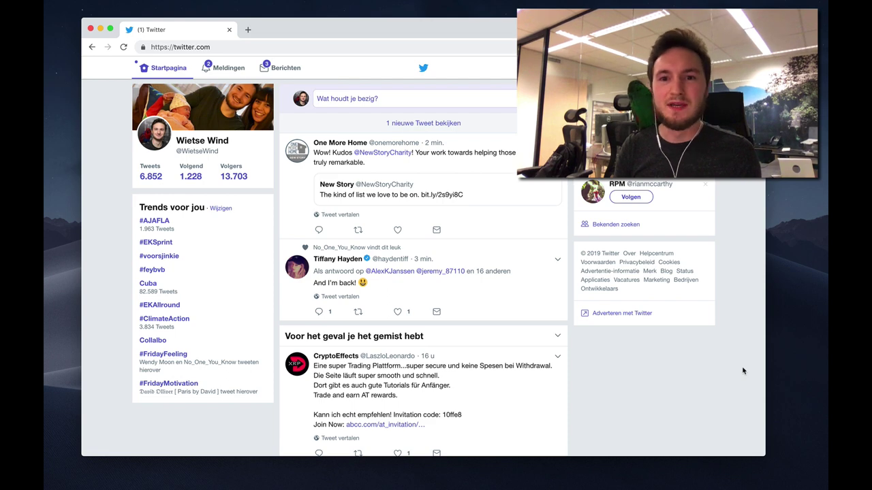
Go to the XRP TipBot Patron page via the 'xrp' address entry and begin signing in
{"action": "key", "text": "super+l"}
{"action": "type", "text": "xrptipbo"}
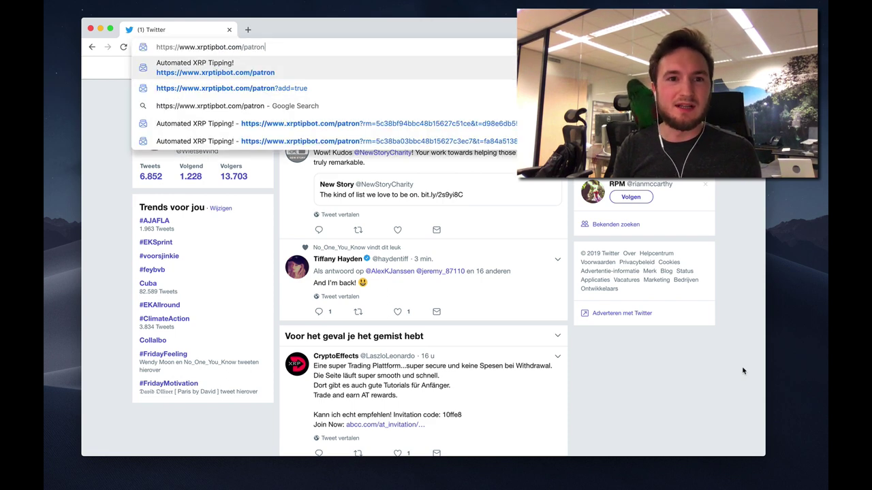
{"action": "key", "text": "Return"}
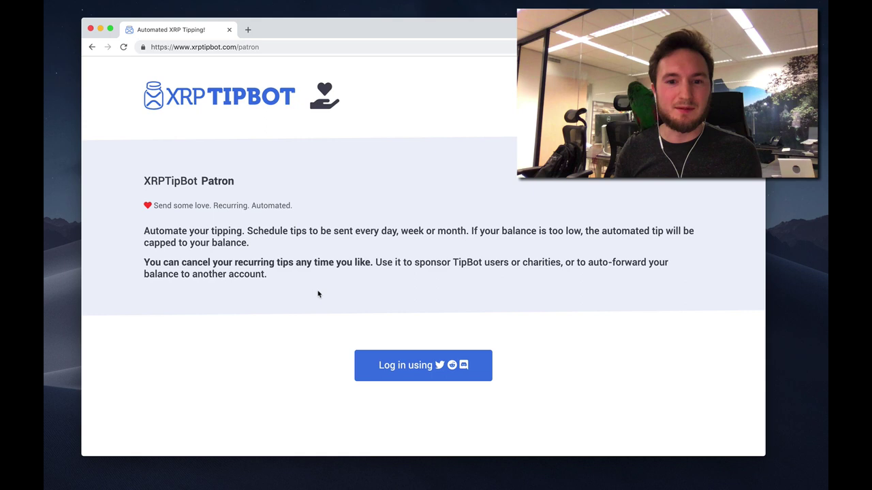
{"action": "left_click", "coordinate": [417, 365]}
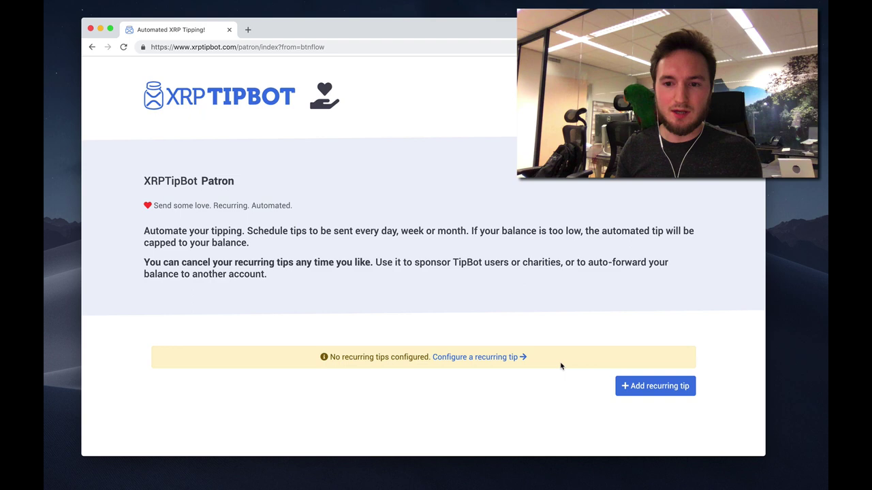
Add a monthly 5 XRP recurring tip to XRPTrump
{"action": "left_click", "coordinate": [636, 387]}
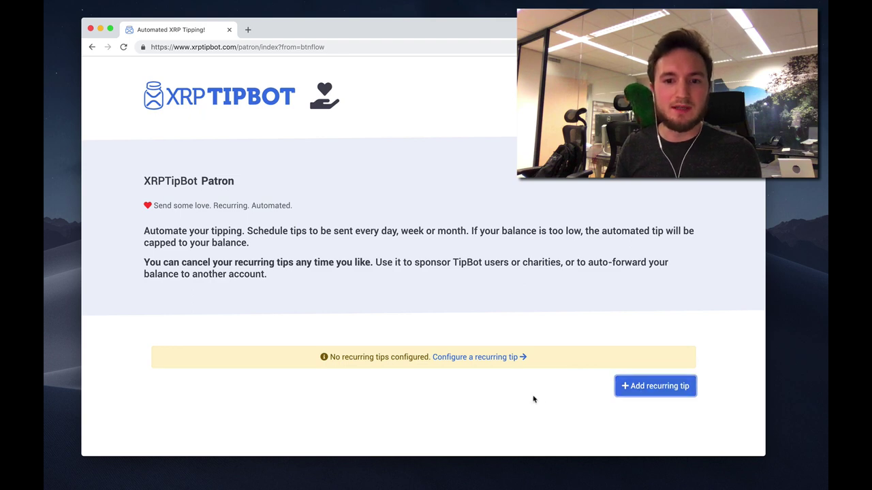
{"action": "left_click", "coordinate": [626, 387]}
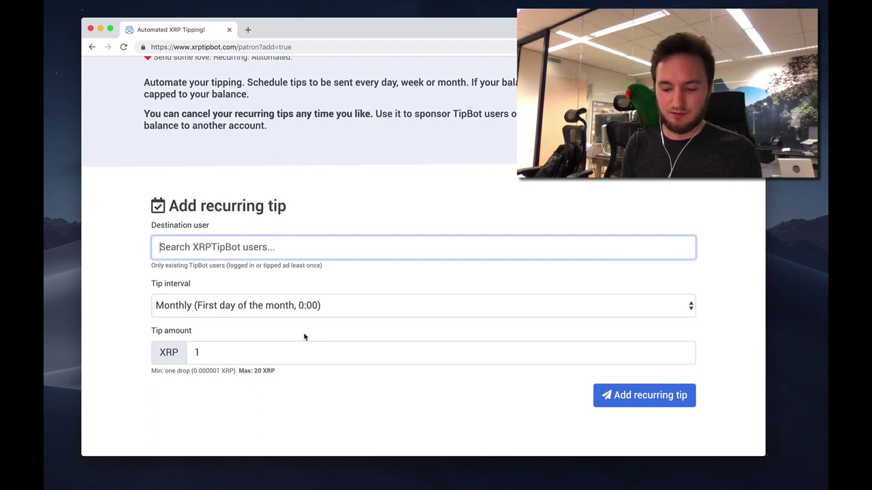
{"action": "type", "text": "xrptrump"}
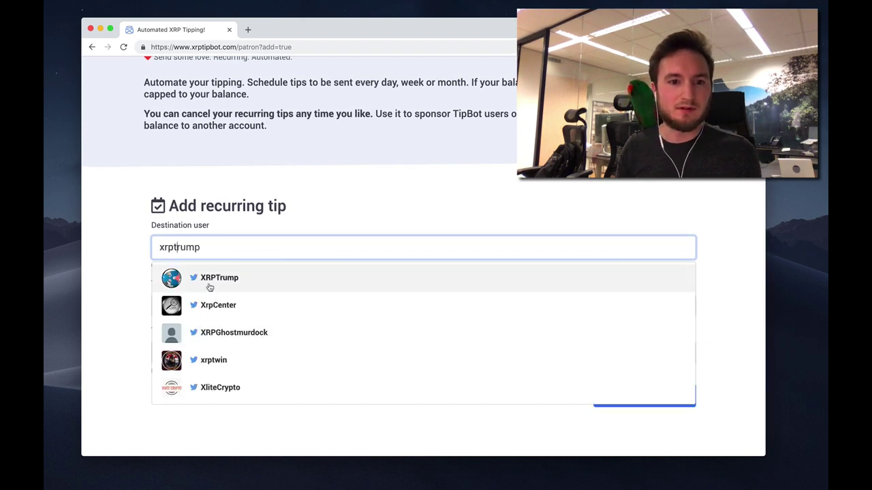
{"action": "left_click", "coordinate": [208, 287]}
{"action": "left_click", "coordinate": [216, 305]}
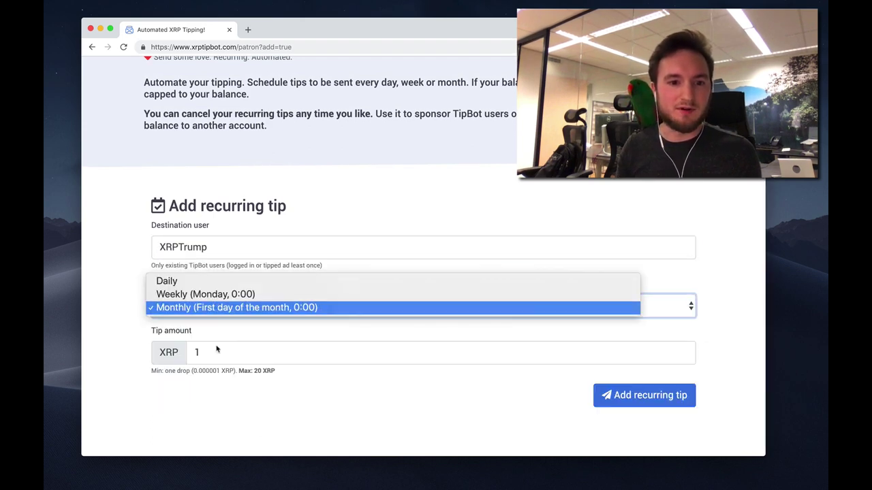
{"action": "left_click", "coordinate": [217, 349]}
{"action": "left_click_drag", "start_coordinate": [218, 353], "coordinate": [158, 352]}
{"action": "type", "text": "5"}
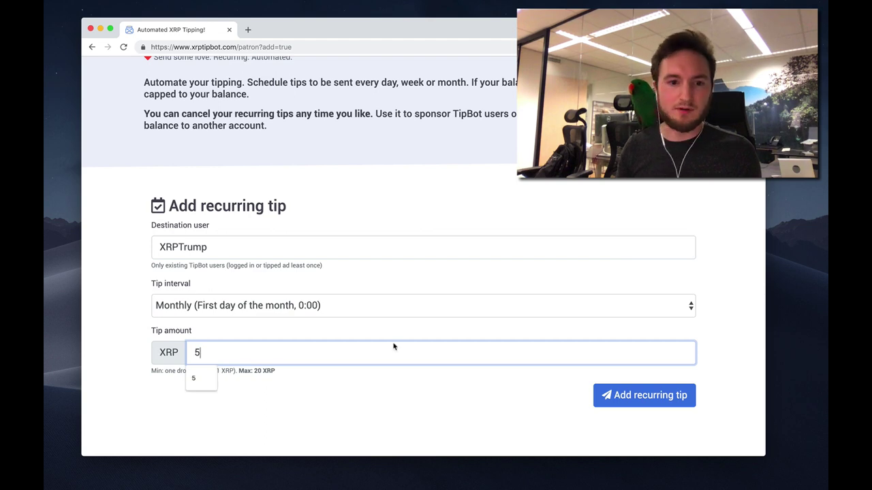
{"action": "left_click", "coordinate": [624, 403]}
Fill a new tip form with recipient xrpcharities, Weekly interval and 20 XRP amount
{"action": "scroll", "coordinate": [544, 355], "scroll_direction": "down", "scroll_amount": 1}
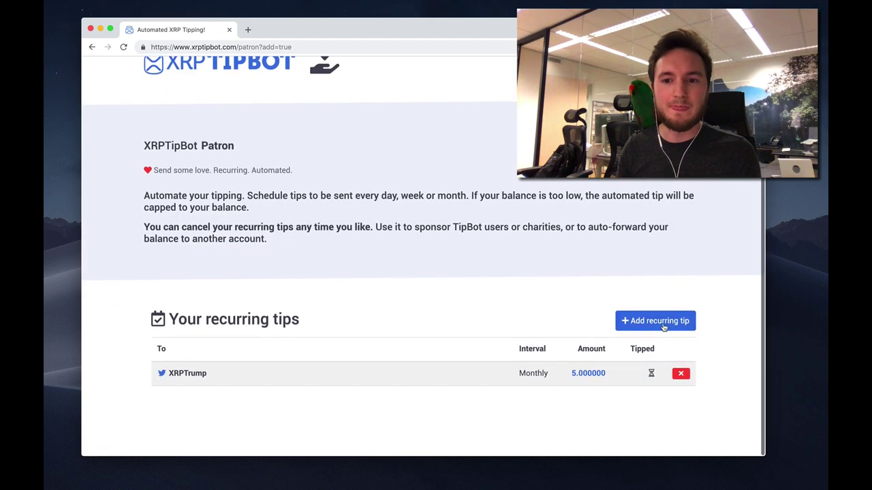
{"action": "left_click", "coordinate": [656, 322]}
{"action": "scroll", "coordinate": [314, 320], "scroll_direction": "down", "scroll_amount": 4}
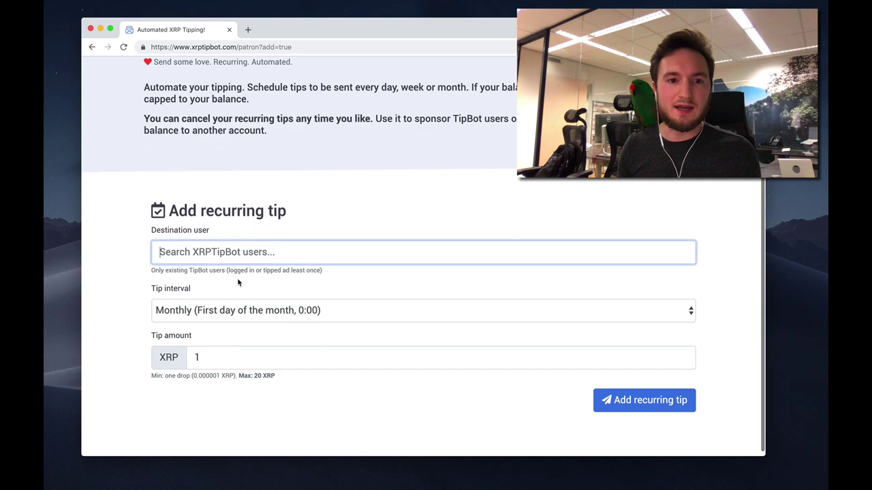
{"action": "type", "text": "xrp"}
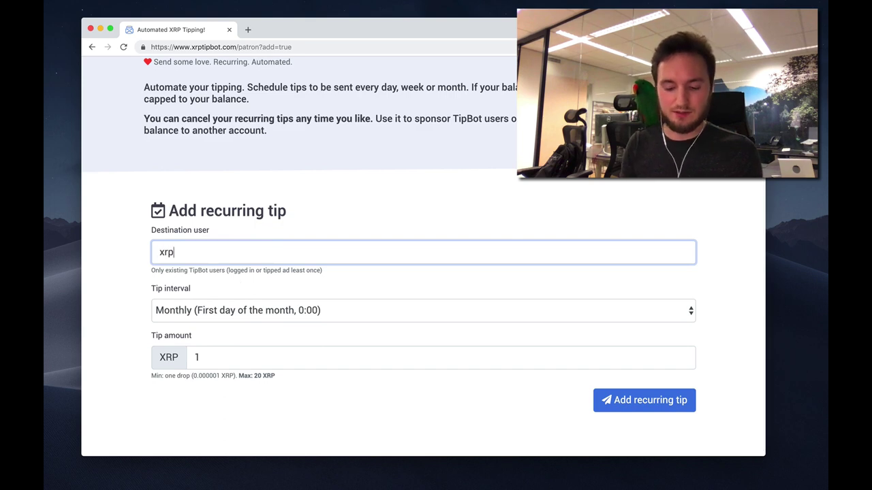
{"action": "type", "text": "cha"}
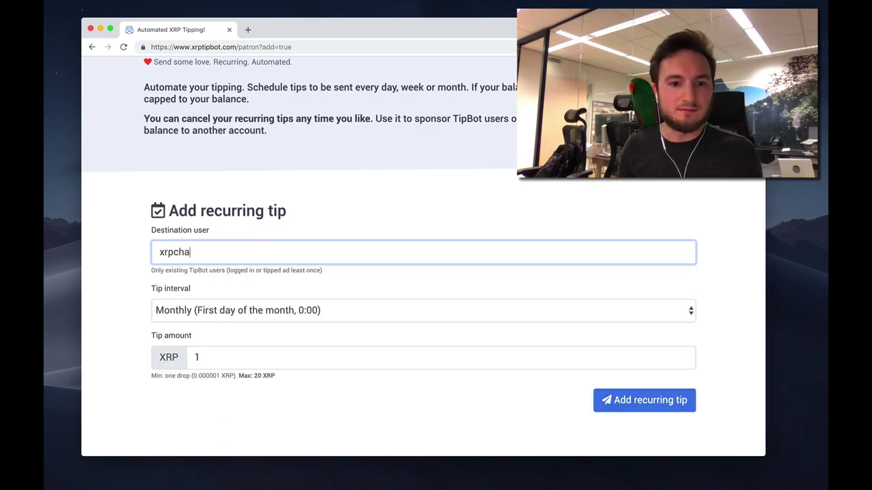
{"action": "type", "text": "r"}
{"action": "left_click", "coordinate": [269, 335]}
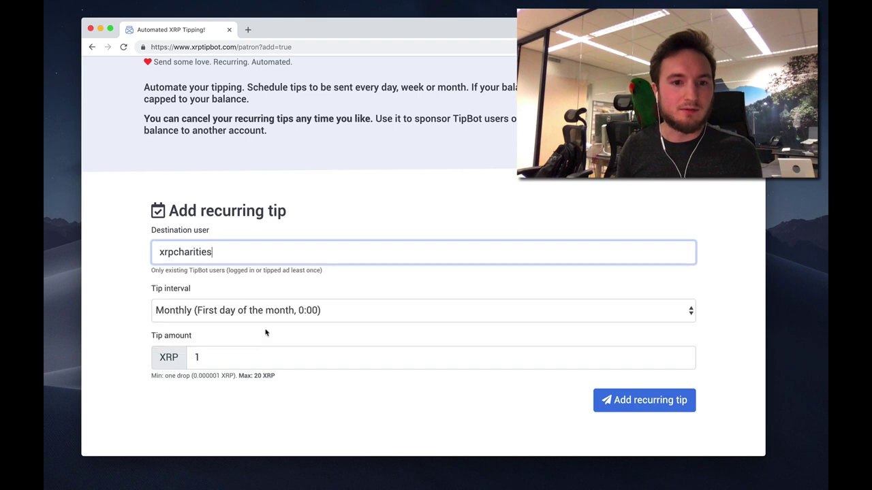
{"action": "left_click", "coordinate": [230, 312]}
{"action": "left_click", "coordinate": [229, 301]}
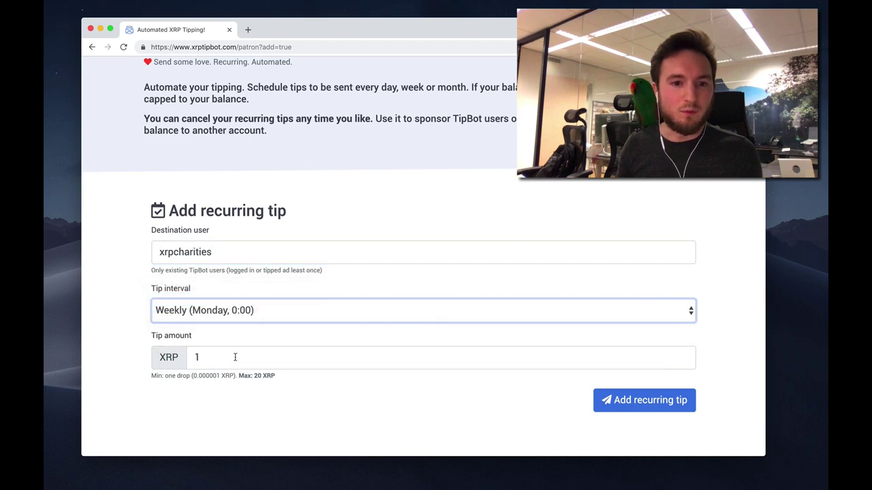
{"action": "left_click", "coordinate": [235, 357]}
{"action": "type", "text": "50"}
{"action": "key", "text": "BackSpace"}
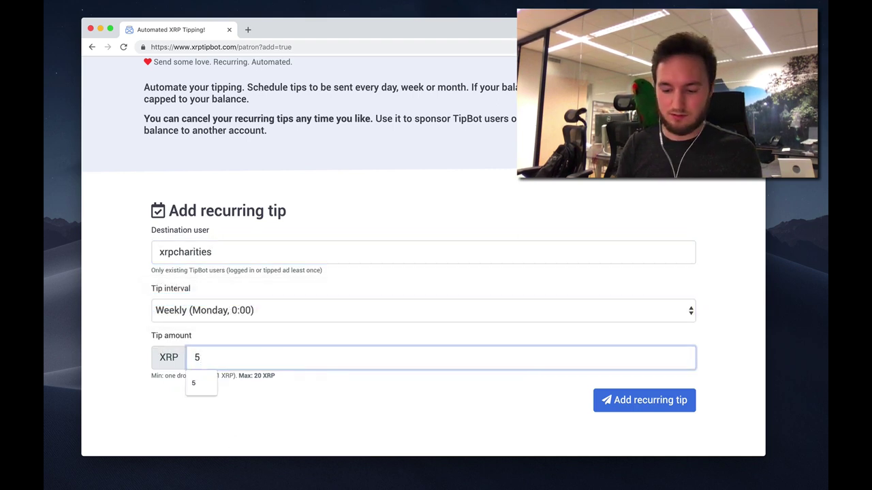
{"action": "key", "text": "BackSpace"}
{"action": "type", "text": "20"}
{"action": "left_click_drag", "start_coordinate": [239, 375], "coordinate": [275, 376]}
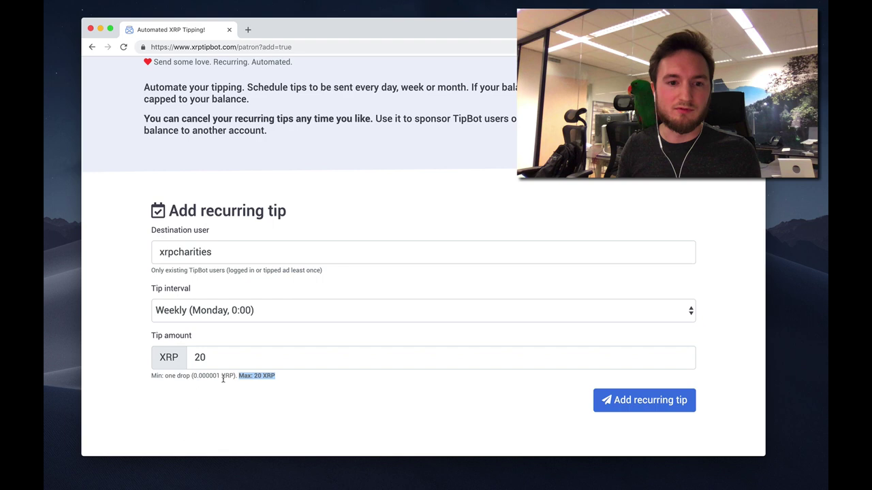
{"action": "left_click", "coordinate": [607, 399]}
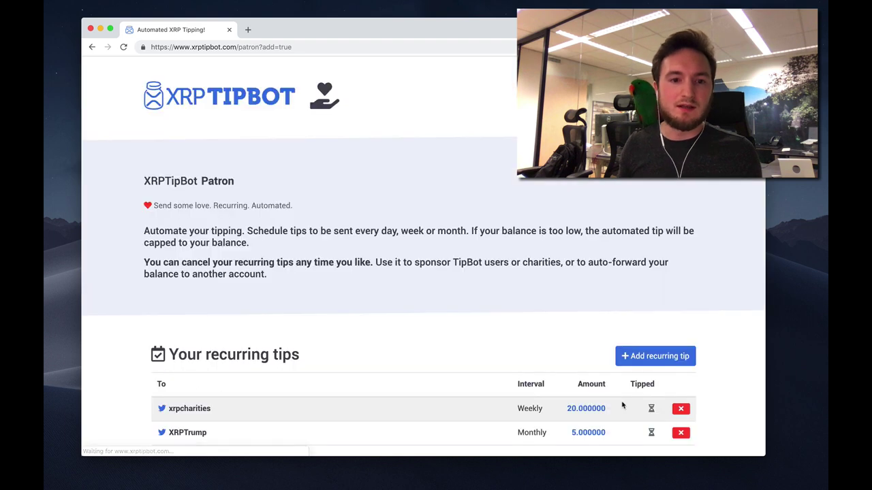
{"action": "scroll", "coordinate": [636, 395], "scroll_direction": "down", "scroll_amount": 1}
{"action": "left_click", "coordinate": [656, 298]}
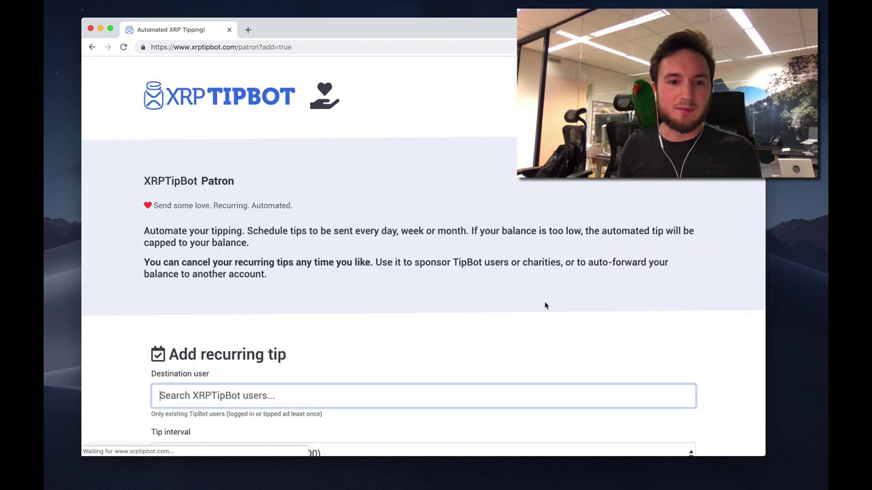
{"action": "scroll", "coordinate": [293, 360], "scroll_direction": "down", "scroll_amount": 3}
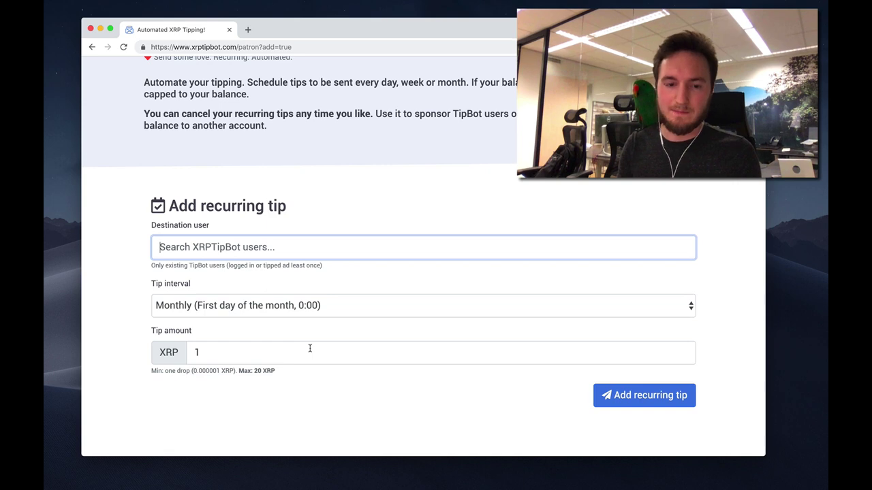
{"action": "type", "text": "baltra"}
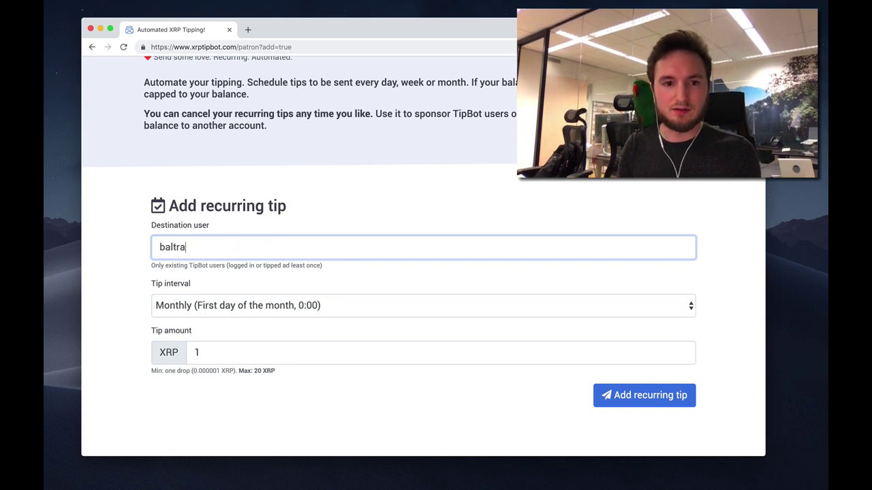
{"action": "key", "text": "BackSpace"}
{"action": "key", "text": "BackSpace"}
{"action": "type", "text": "azar223"}
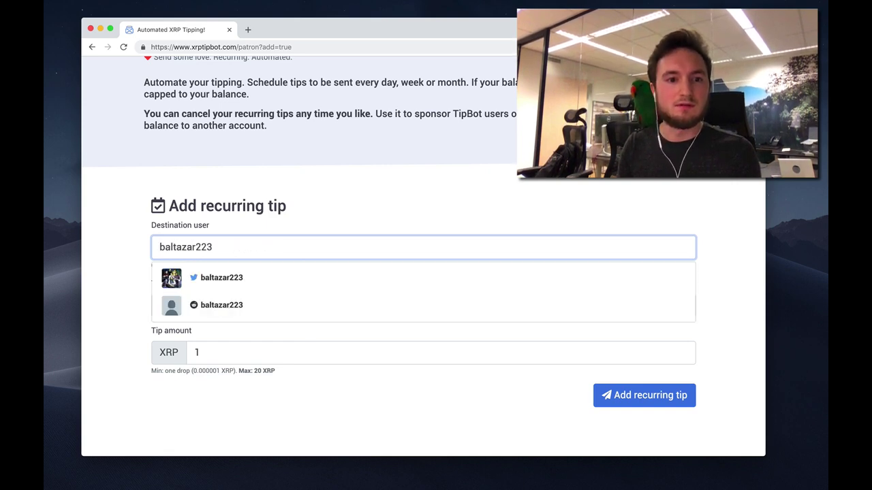
{"action": "key", "text": "Down"}
{"action": "key", "text": "Return"}
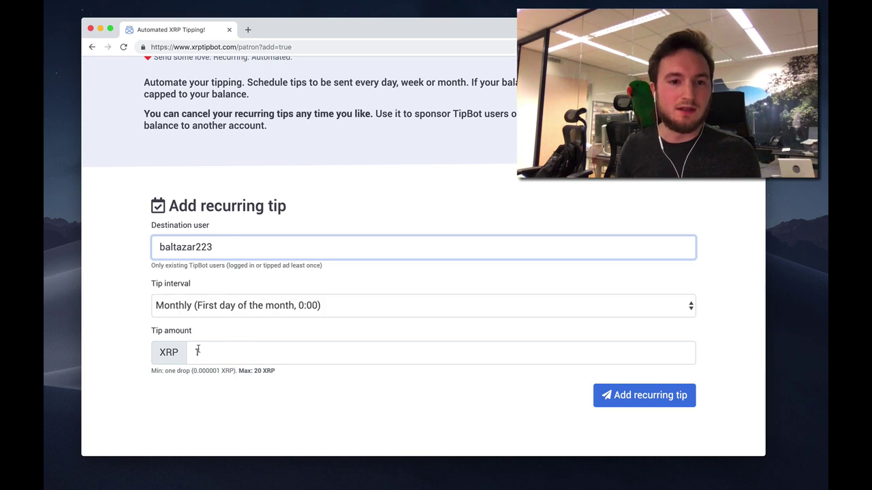
{"action": "left_click", "coordinate": [216, 306]}
{"action": "left_click", "coordinate": [167, 281]}
{"action": "double_click", "coordinate": [241, 352]}
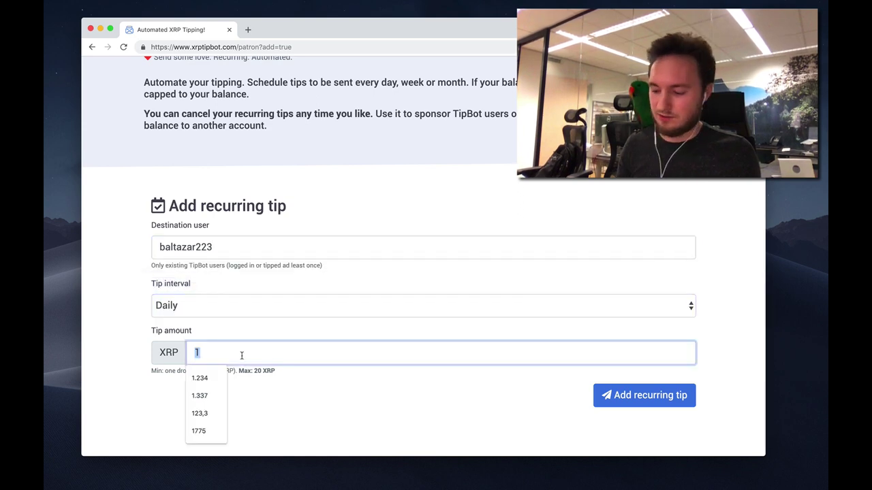
{"action": "type", "text": "0,001337"}
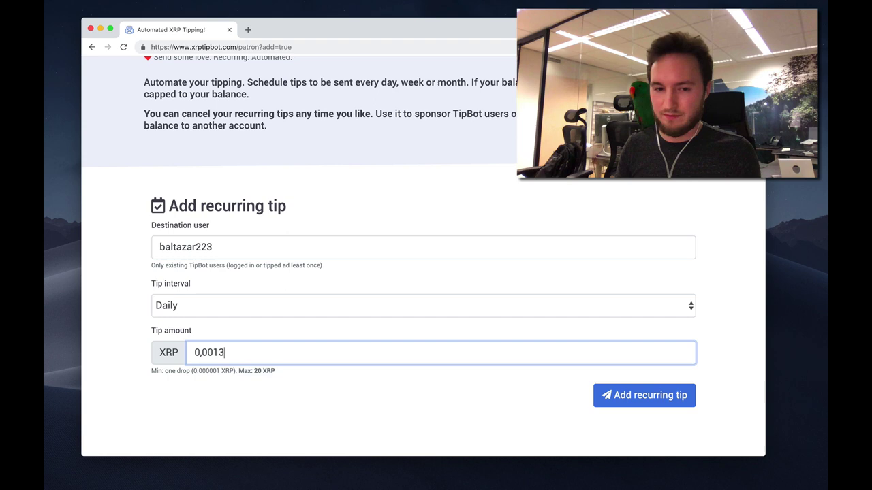
{"action": "left_click", "coordinate": [630, 395]}
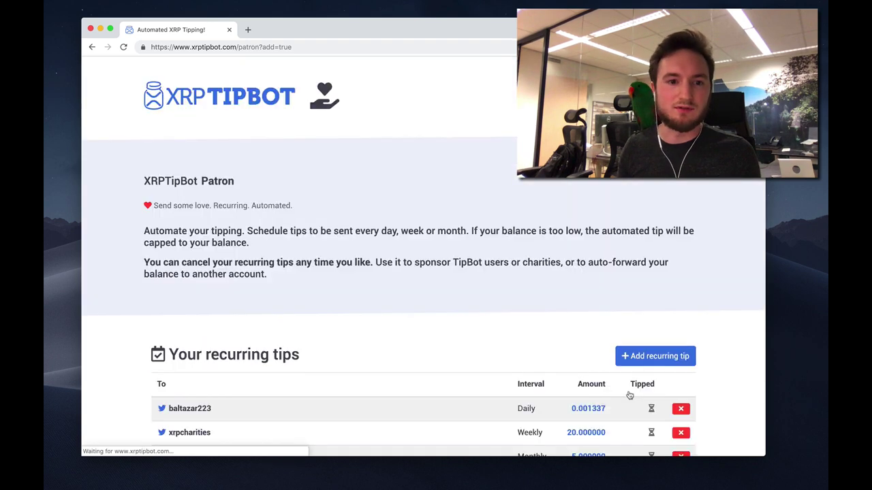
Add a daily 0.001337 XRP recurring tip to ThisIsTRISS
{"action": "left_click", "coordinate": [671, 274]}
{"action": "scroll", "coordinate": [278, 295], "scroll_direction": "down", "scroll_amount": 4}
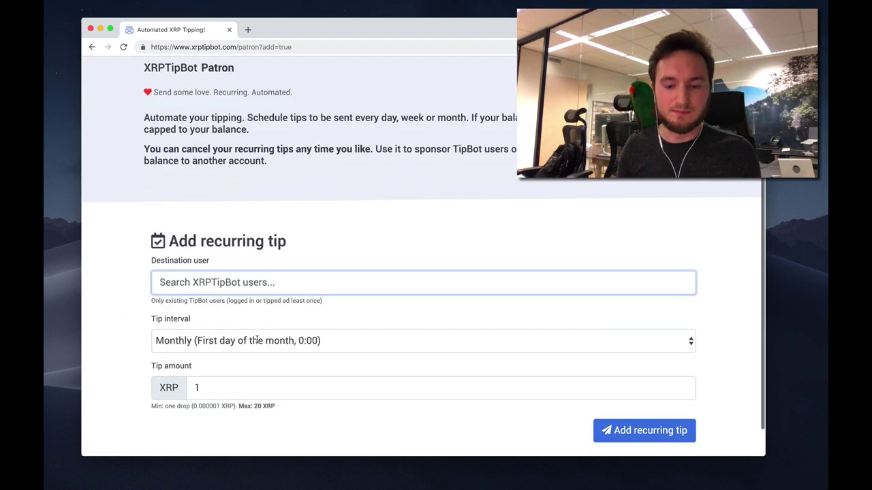
{"action": "type", "text": "thisistRISS"}
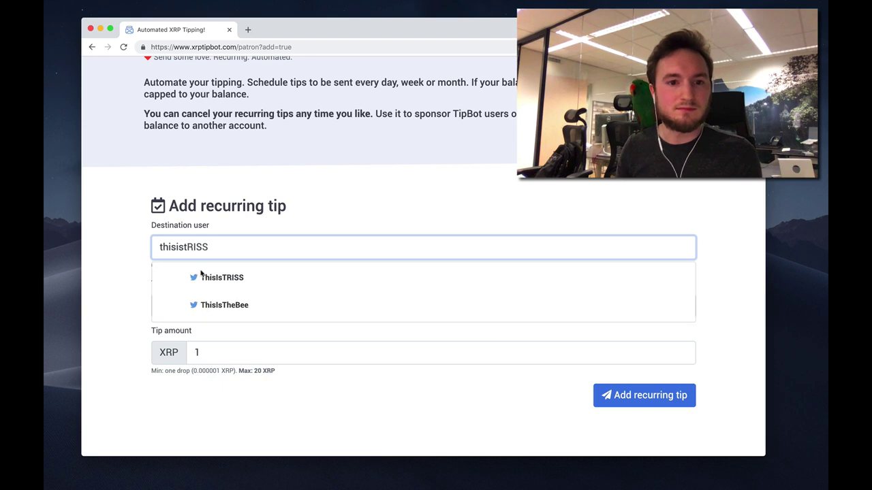
{"action": "left_click", "coordinate": [268, 283]}
{"action": "left_click", "coordinate": [261, 311]}
{"action": "key", "text": "Up"}
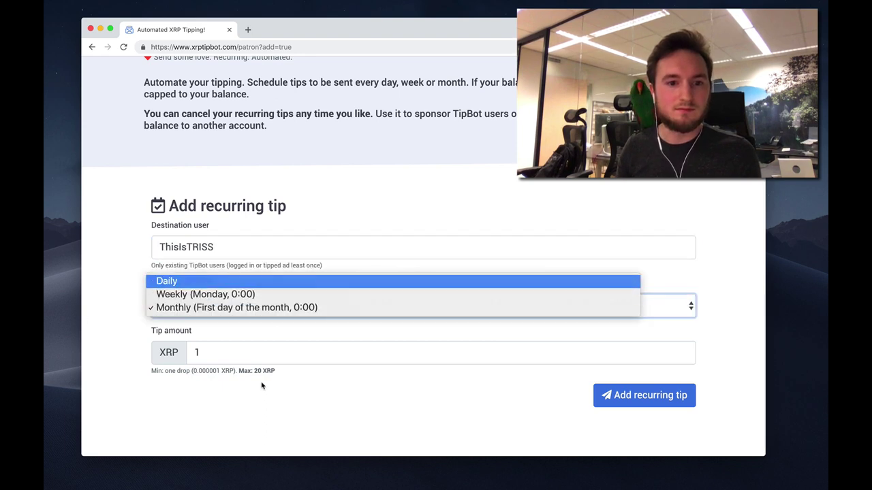
{"action": "key", "text": "Return"}
{"action": "left_click", "coordinate": [250, 353]}
{"action": "key", "text": "super+a"}
{"action": "type", "text": "0,001337"}
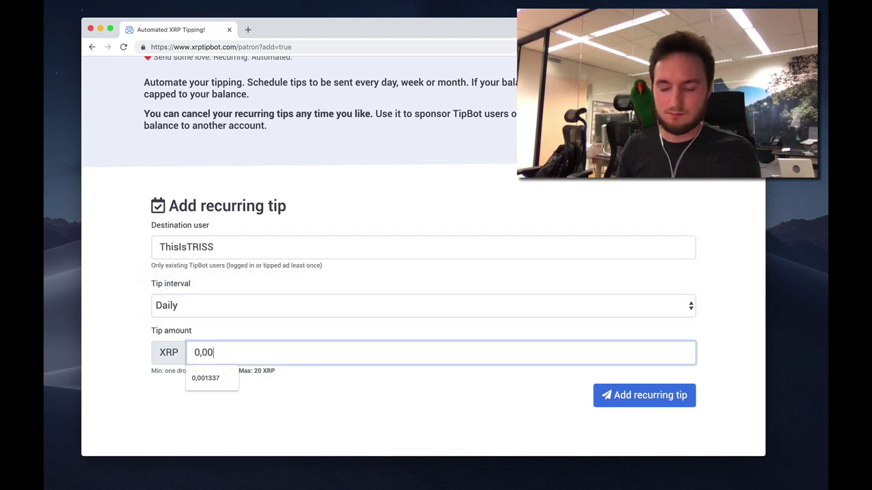
{"action": "left_click", "coordinate": [646, 404]}
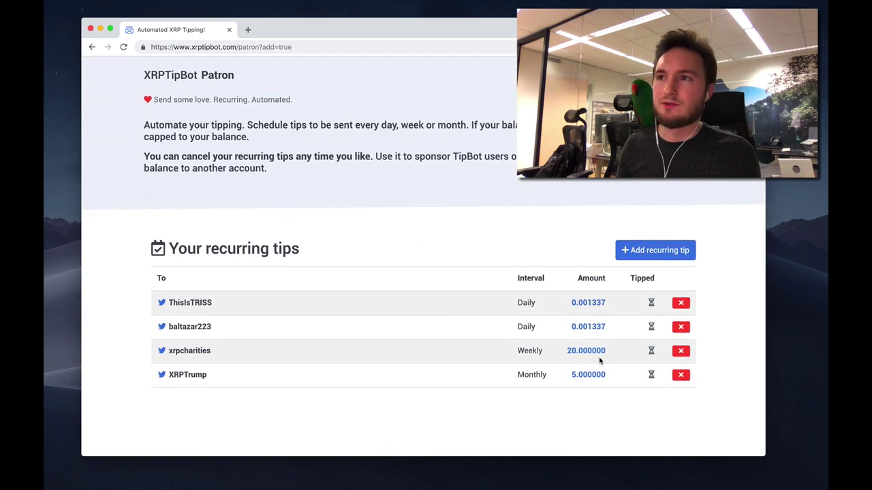
{"action": "left_click", "coordinate": [779, 82]}
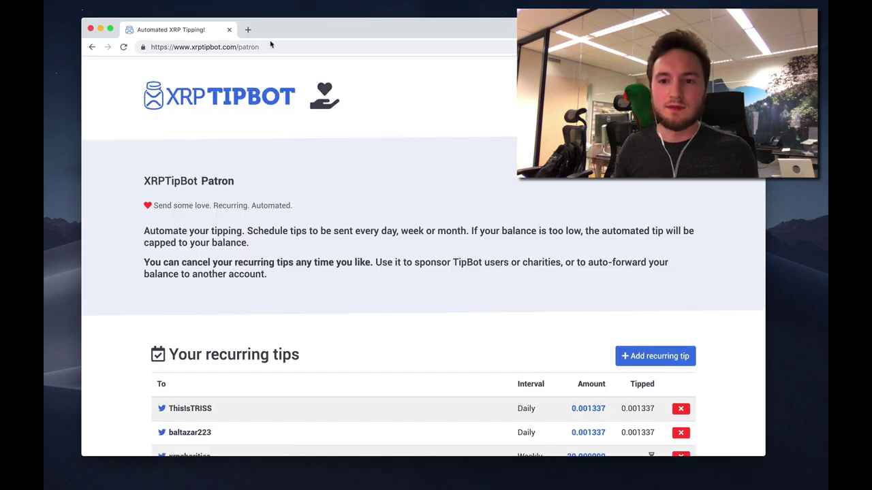
{"action": "scroll", "coordinate": [389, 325], "scroll_direction": "down", "scroll_amount": 4}
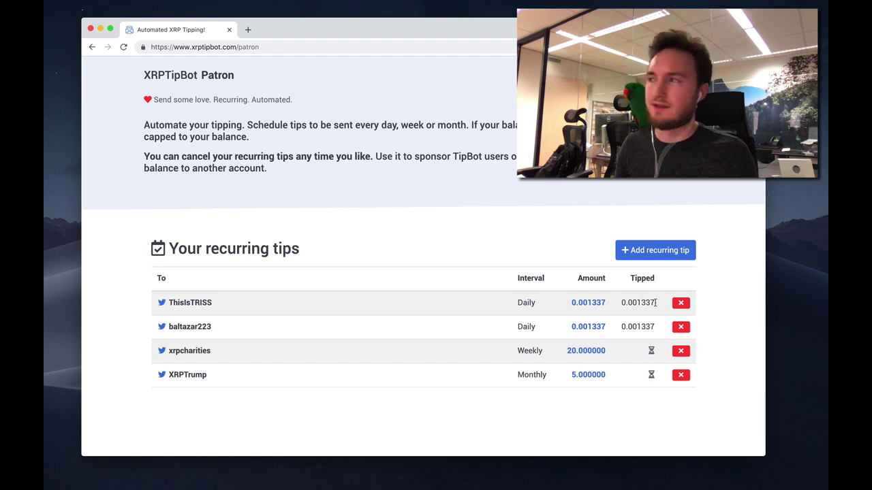
{"action": "left_click", "coordinate": [539, 248]}
{"action": "key", "text": "super+r"}
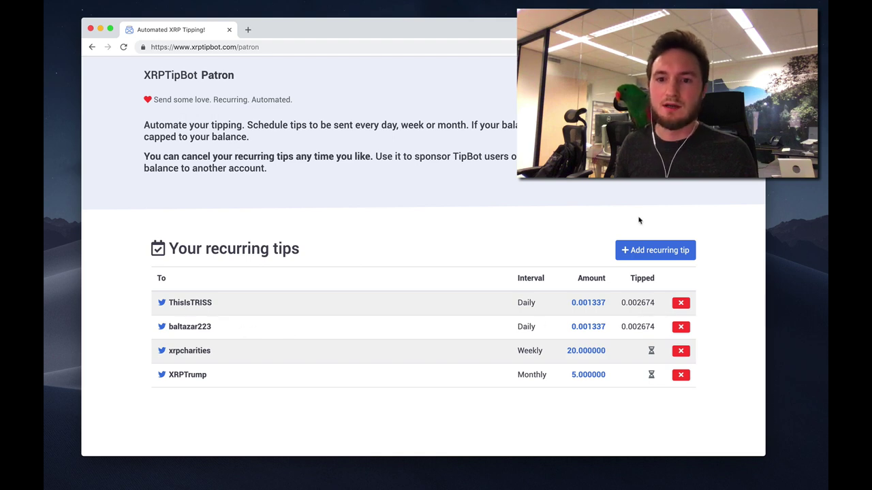
{"action": "left_click", "coordinate": [680, 304]}
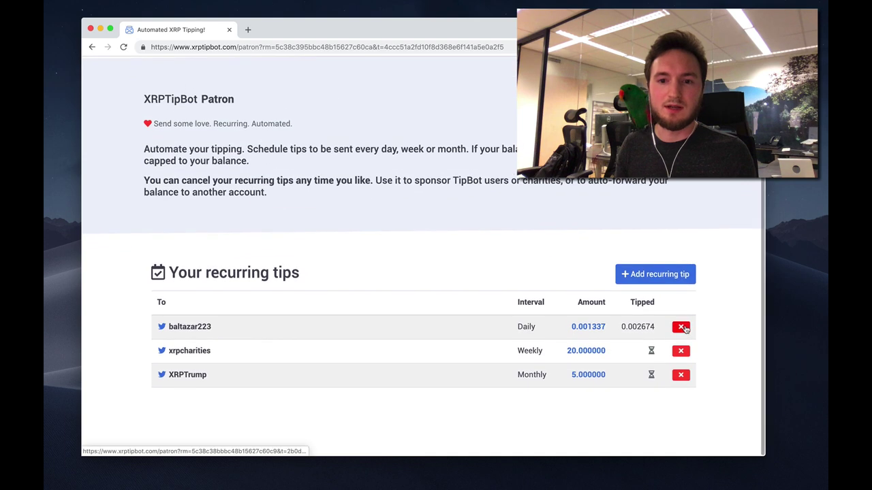
{"action": "left_click", "coordinate": [680, 319]}
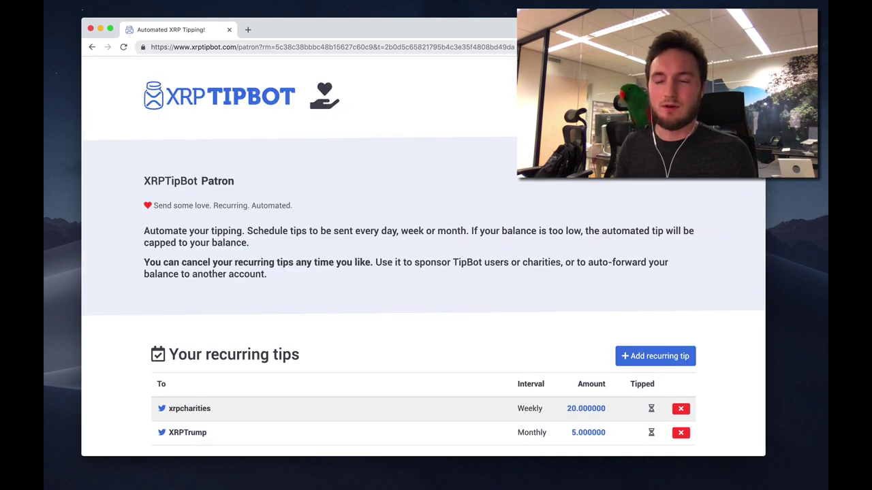